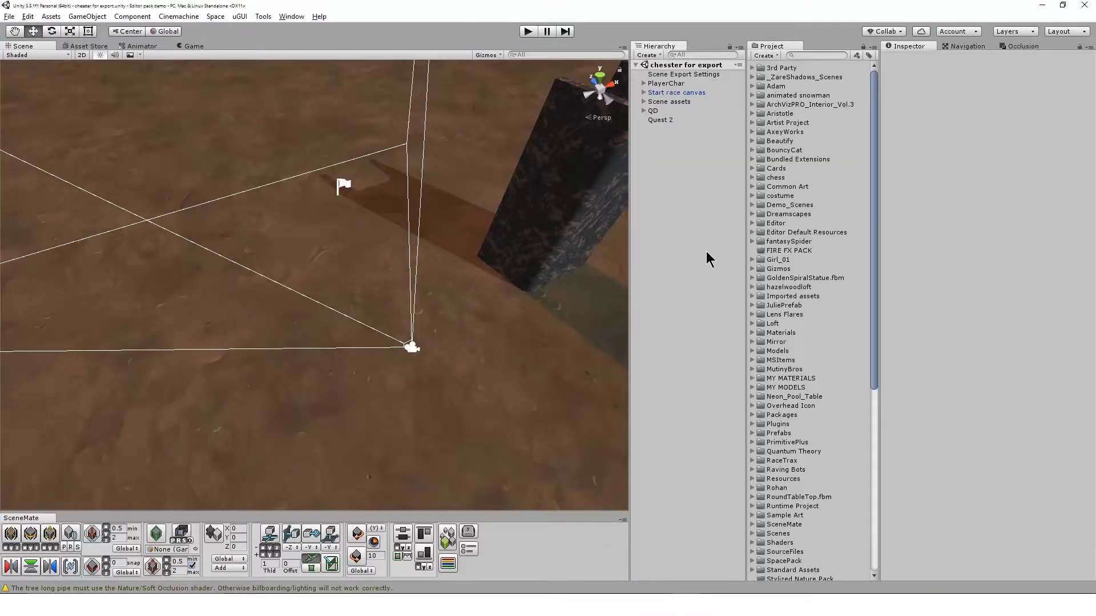
# Inspect the quest settings of QD and Quest 2, and view Quest 2's quest canvas before closing it.
pyautogui.click(656, 111)
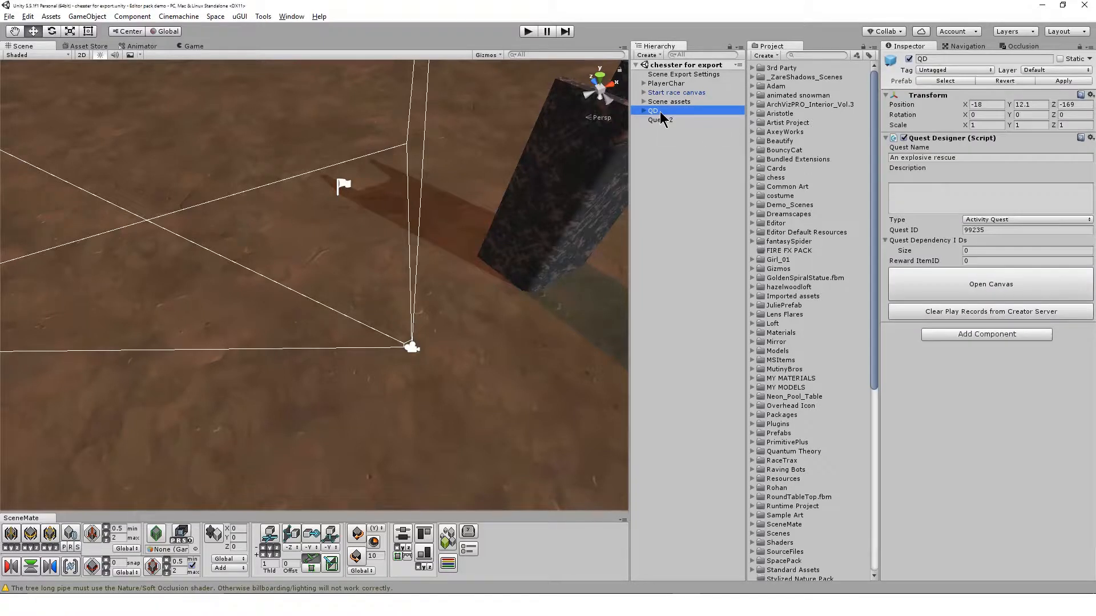
pyautogui.click(660, 120)
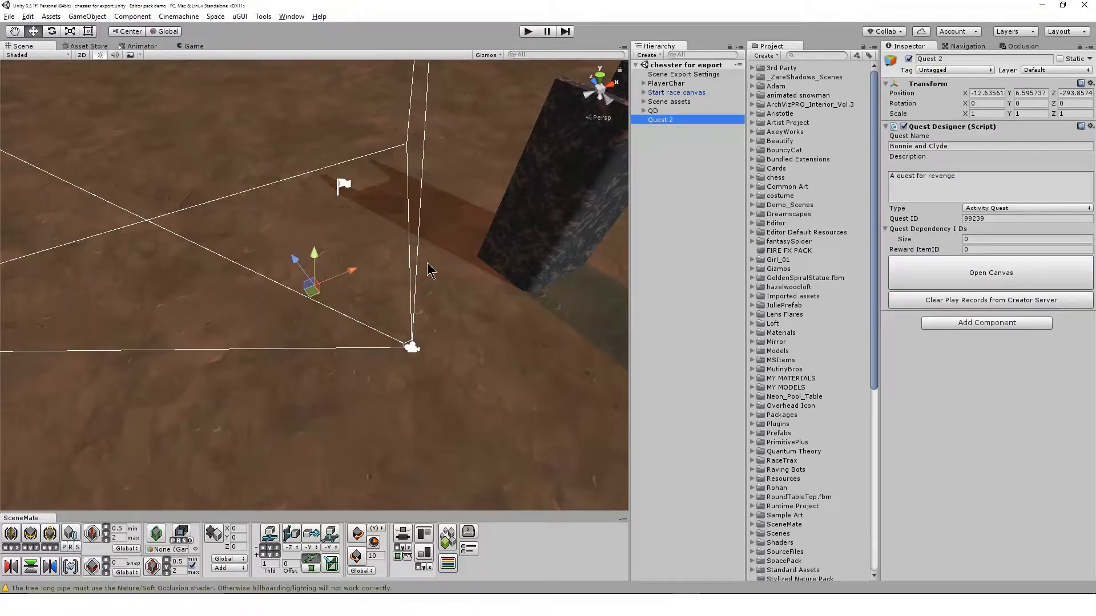
pyautogui.click(946, 286)
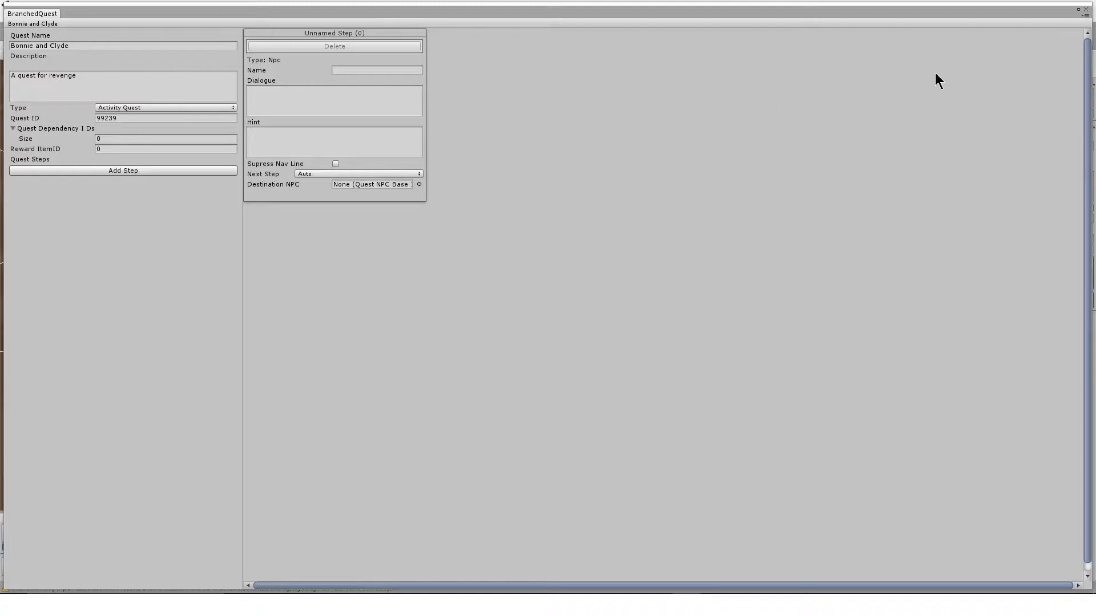
pyautogui.click(1086, 11)
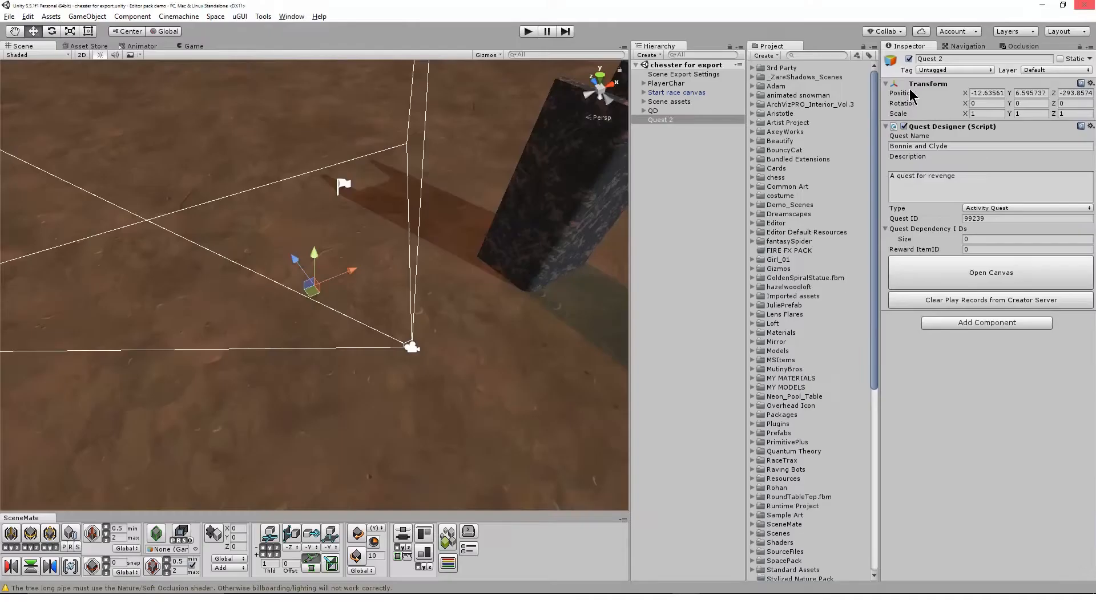
# Search the project assets for "npc" and place the NPC bot prefab on the ground near the Quest 2 object.
pyautogui.press('q')
pyautogui.moveTo(217, 203); pyautogui.dragTo(231, 244)
pyautogui.moveTo(231, 243); pyautogui.dragTo(283, 322, button='middle')
pyautogui.keyDown('alt'); pyautogui.moveTo(282, 319); pyautogui.dragTo(244, 322); pyautogui.keyUp('alt')
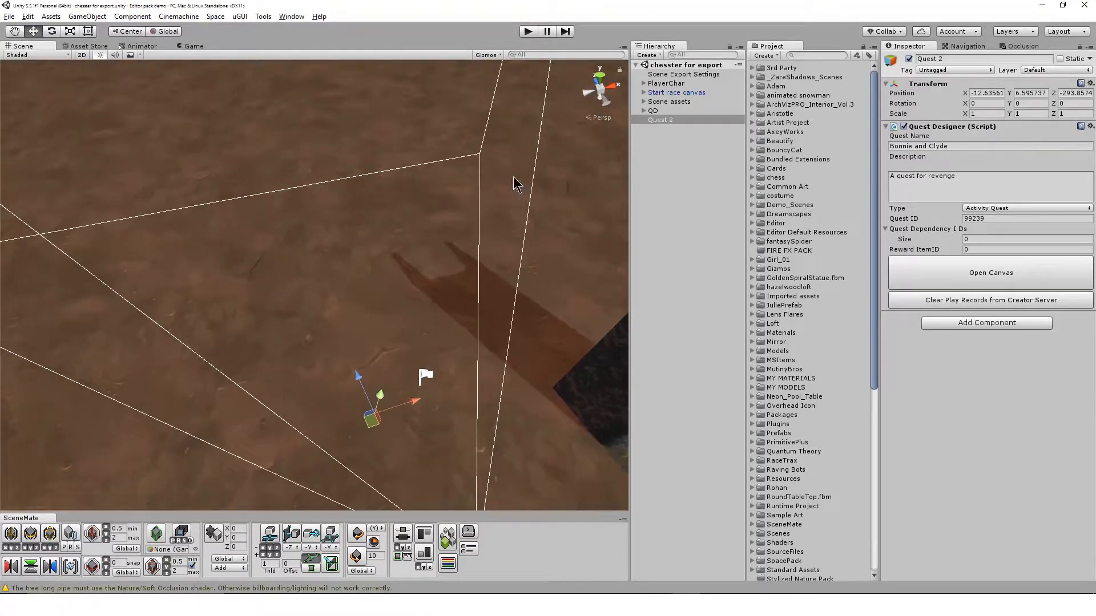
pyautogui.click(805, 55)
pyautogui.write('npc')
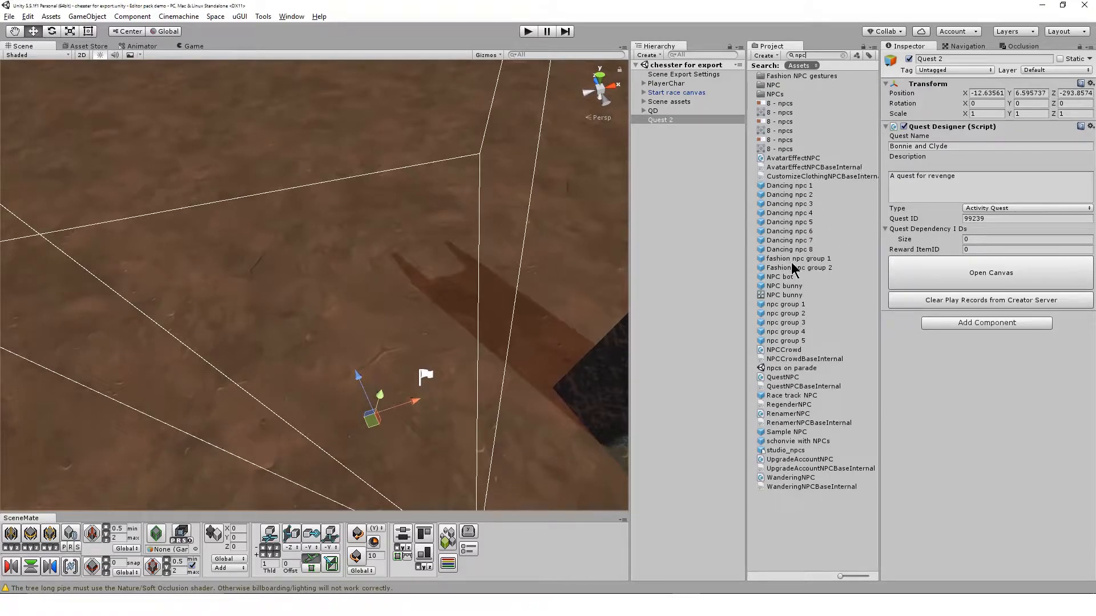
pyautogui.moveTo(785, 278); pyautogui.dragTo(289, 238)
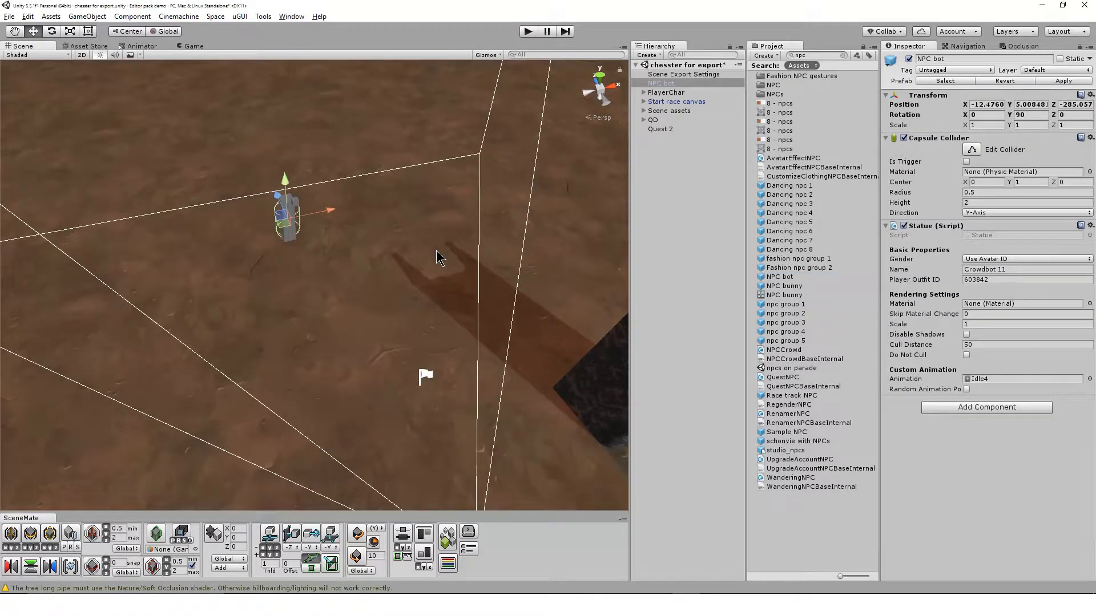
# Add a Quest NPC component to the NPC bot and rotate the bot to 180 degrees about Y.
pyautogui.click(986, 411)
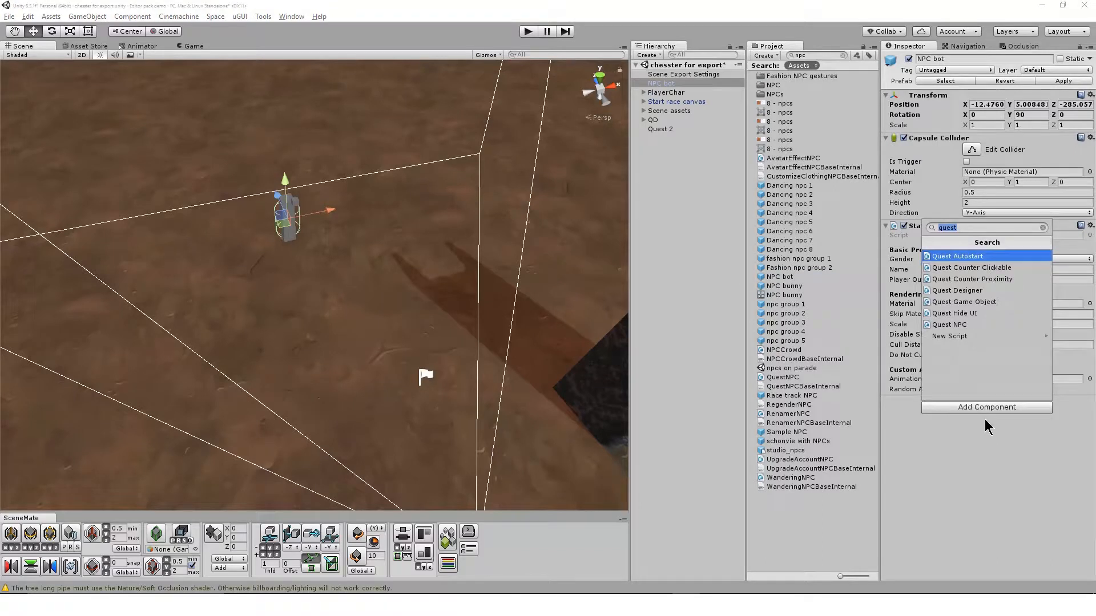
pyautogui.click(970, 324)
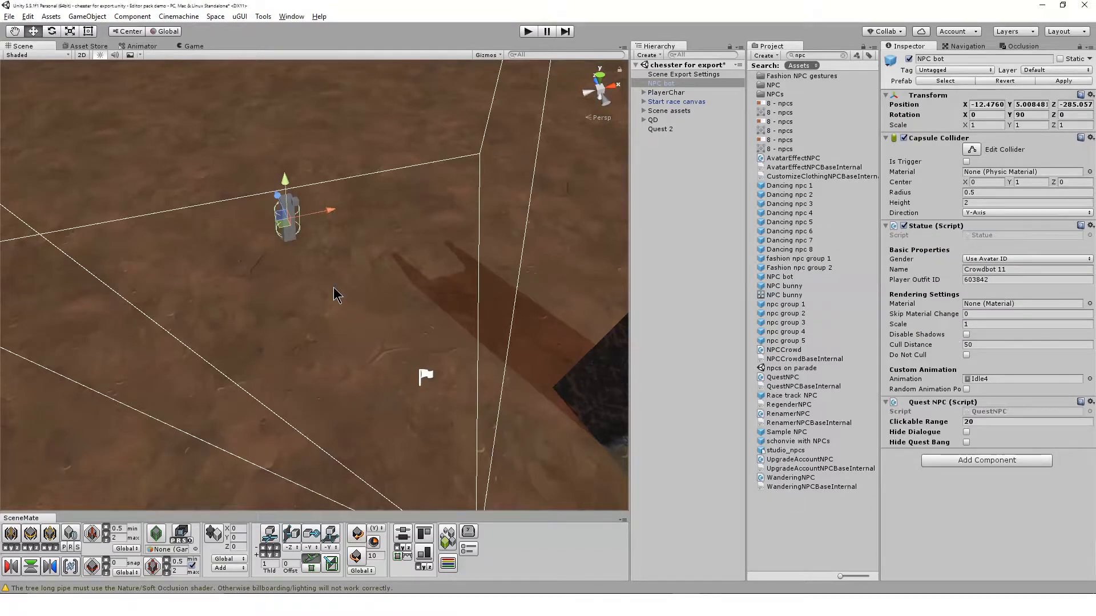
pyautogui.press('f')
pyautogui.press('e')
pyautogui.keyDown('ctrl'); pyautogui.moveTo(318, 322); pyautogui.dragTo(181, 351); pyautogui.keyUp('ctrl')
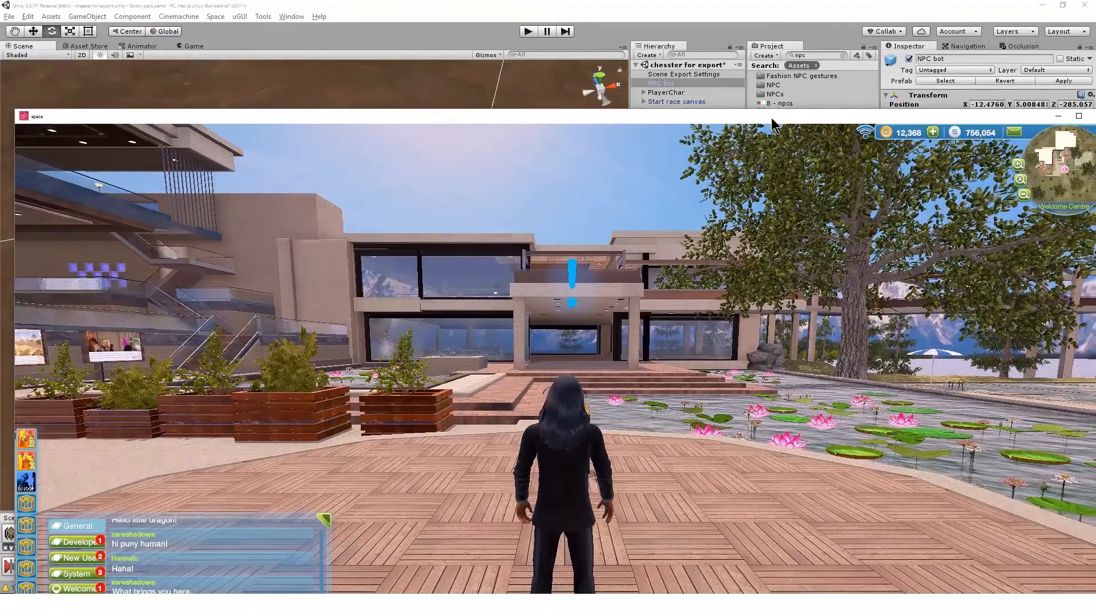
# Switch to the Space client, look up the black suit outfit's ID in the avatar editor, and return to Unity.
pyautogui.doubleClick(770, 122)
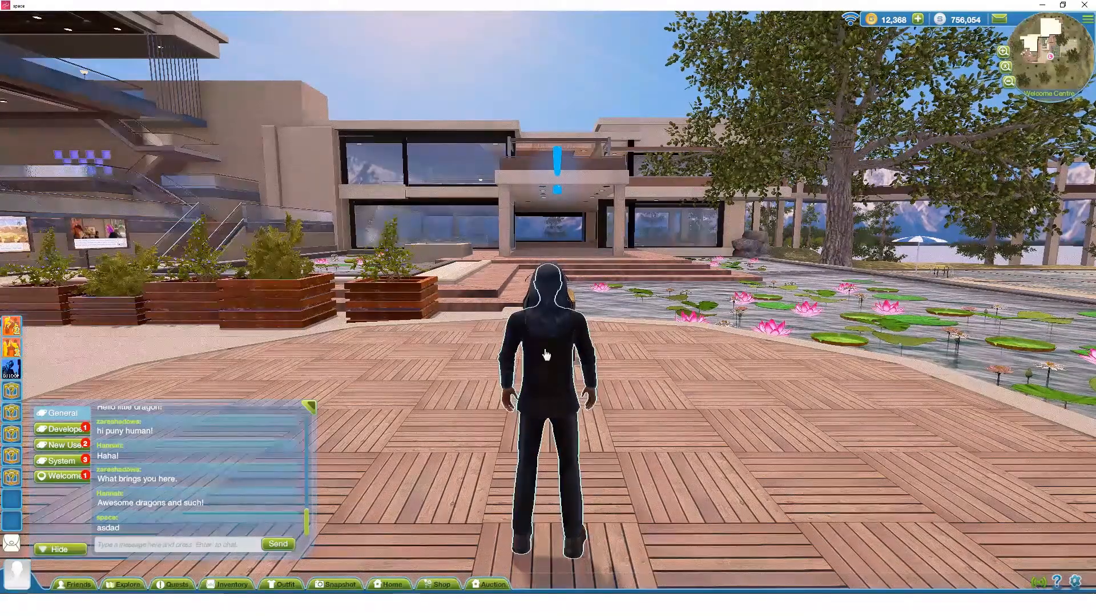
pyautogui.click(281, 585)
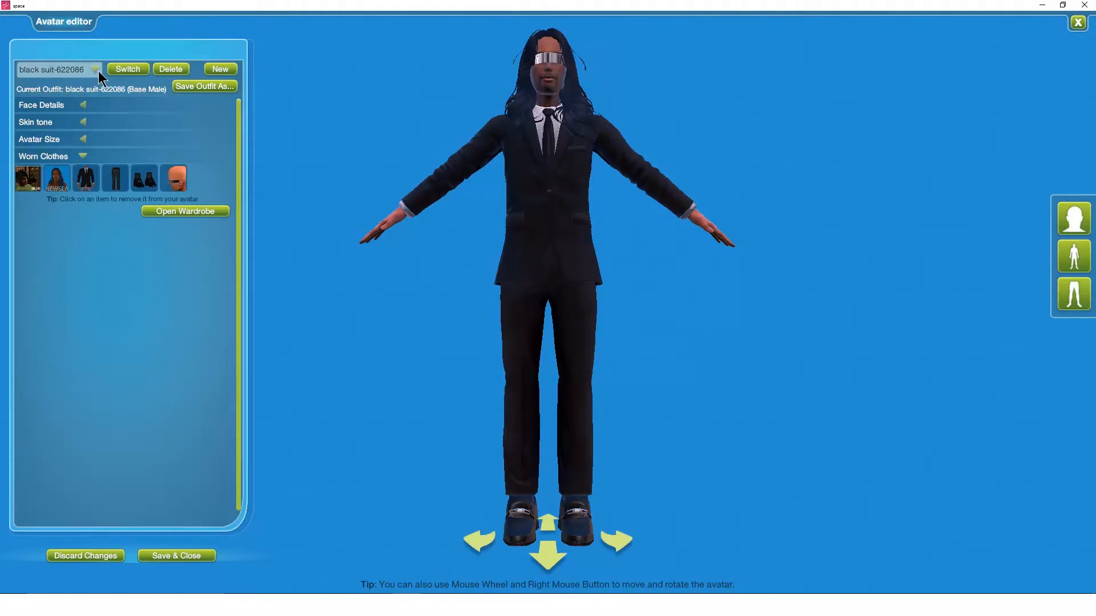
pyautogui.click(97, 70)
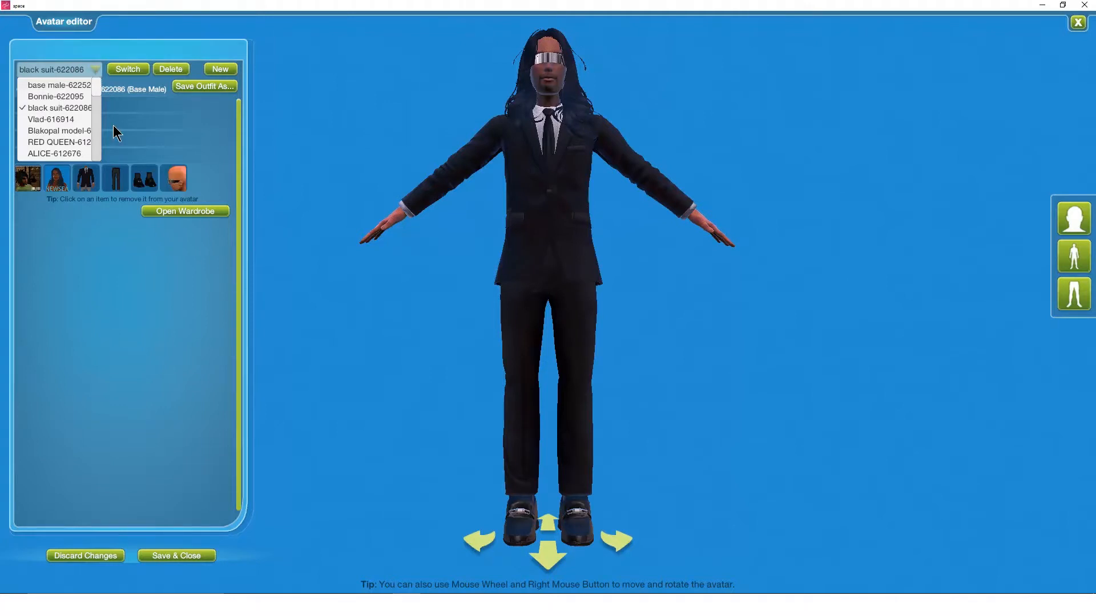
pyautogui.click(124, 283)
pyautogui.hotkey('alt', 'Tab')
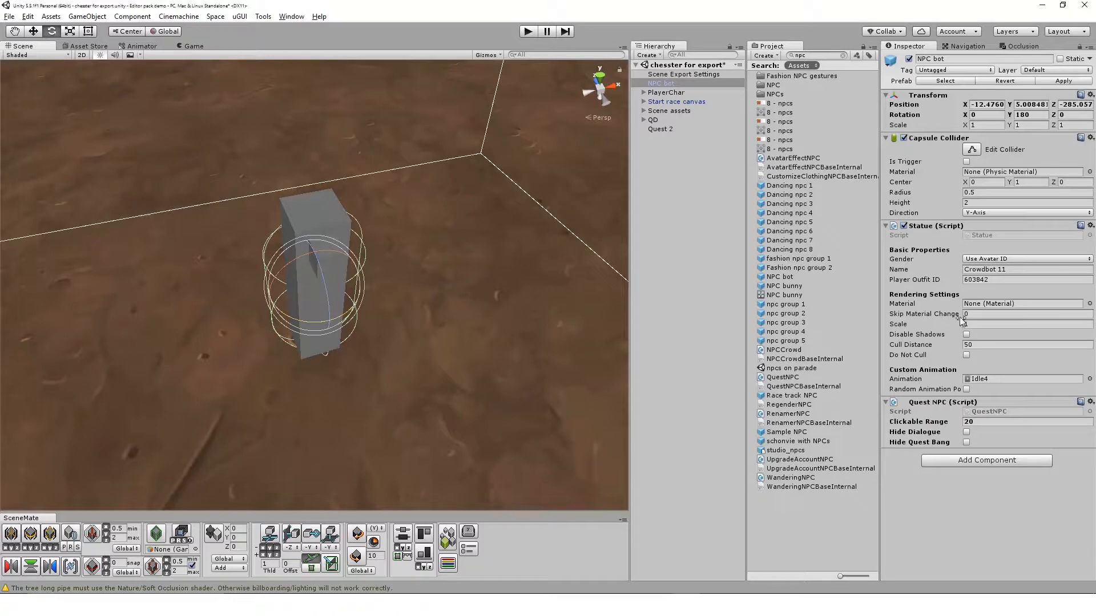
# Set the NPC bot's Player Outfit ID to 622086 and make the bot a child of Quest 2.
pyautogui.click(983, 278)
pyautogui.write('622086')
pyautogui.press('Tab')
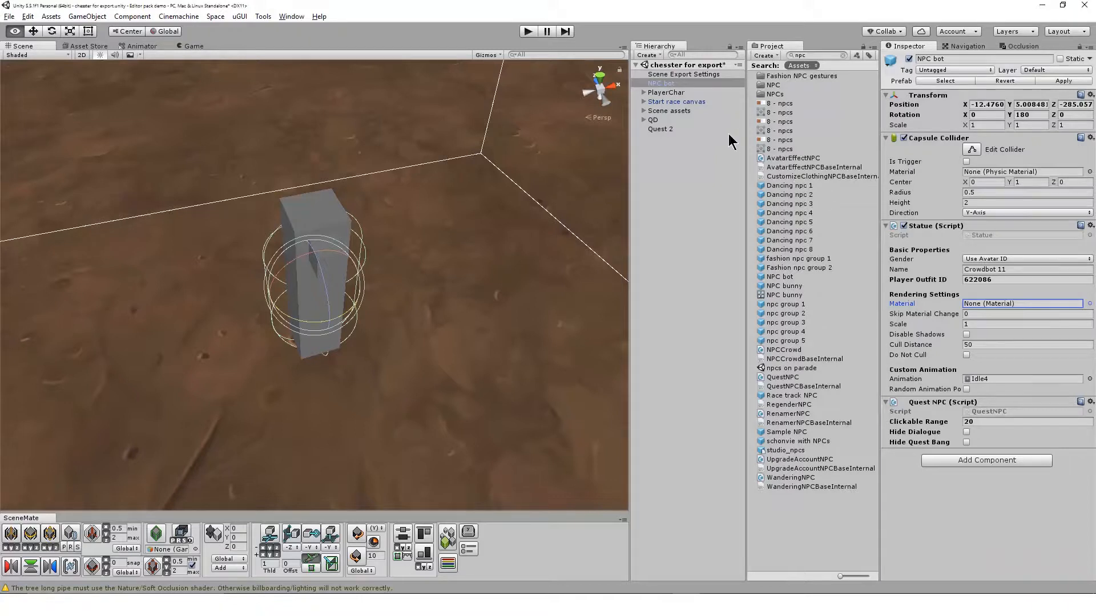
pyautogui.moveTo(686, 84); pyautogui.dragTo(674, 130)
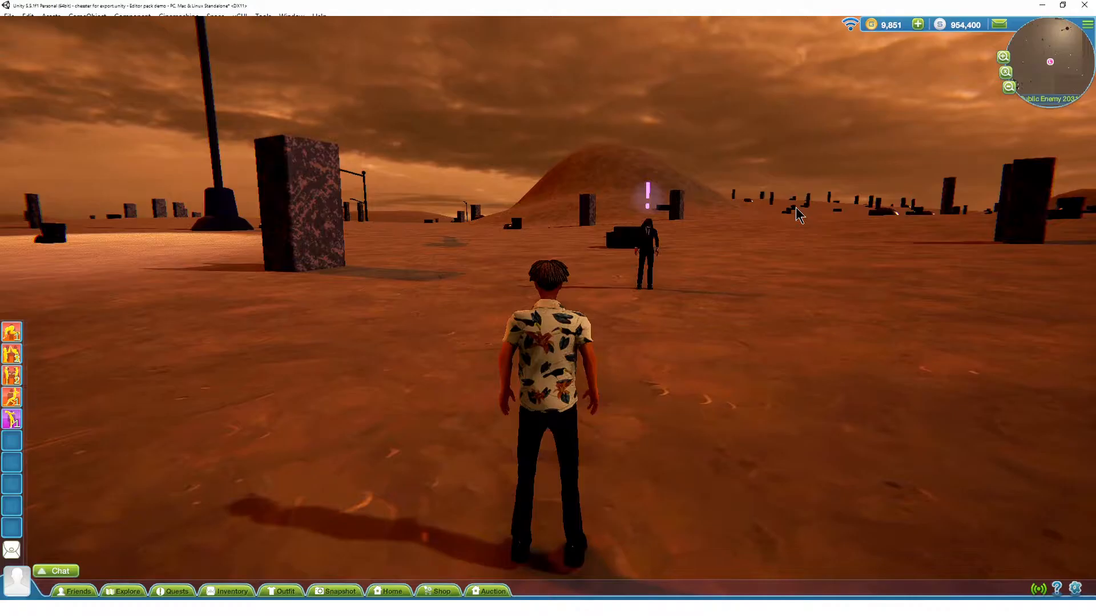
# Try the Hide Quest Bang option on the NPC bot's Quest NPC component and switch it back off.
pyautogui.click(645, 251)
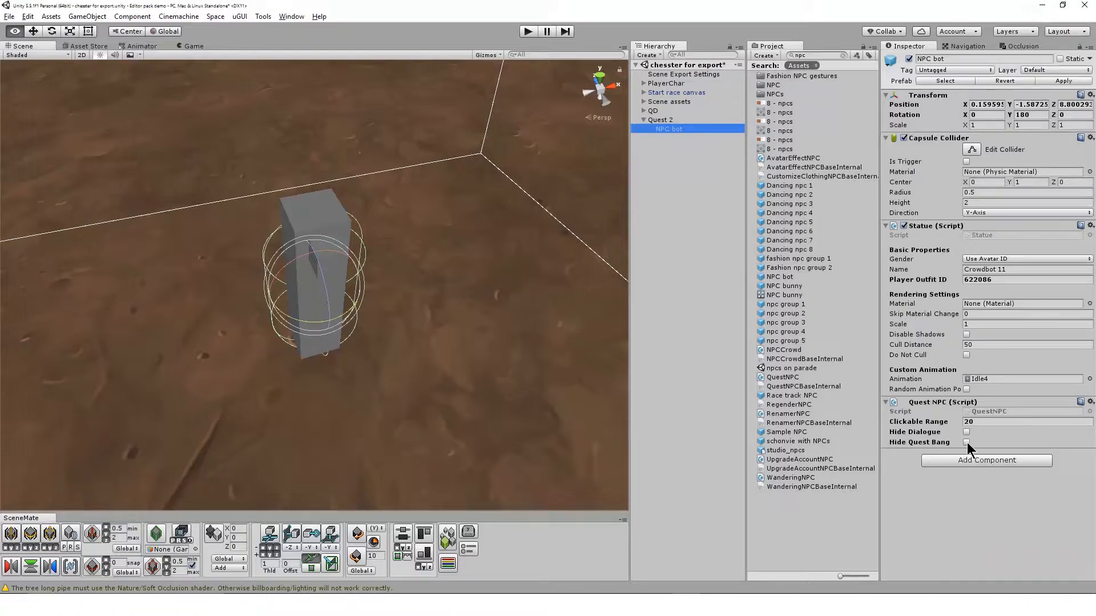
pyautogui.click(966, 442)
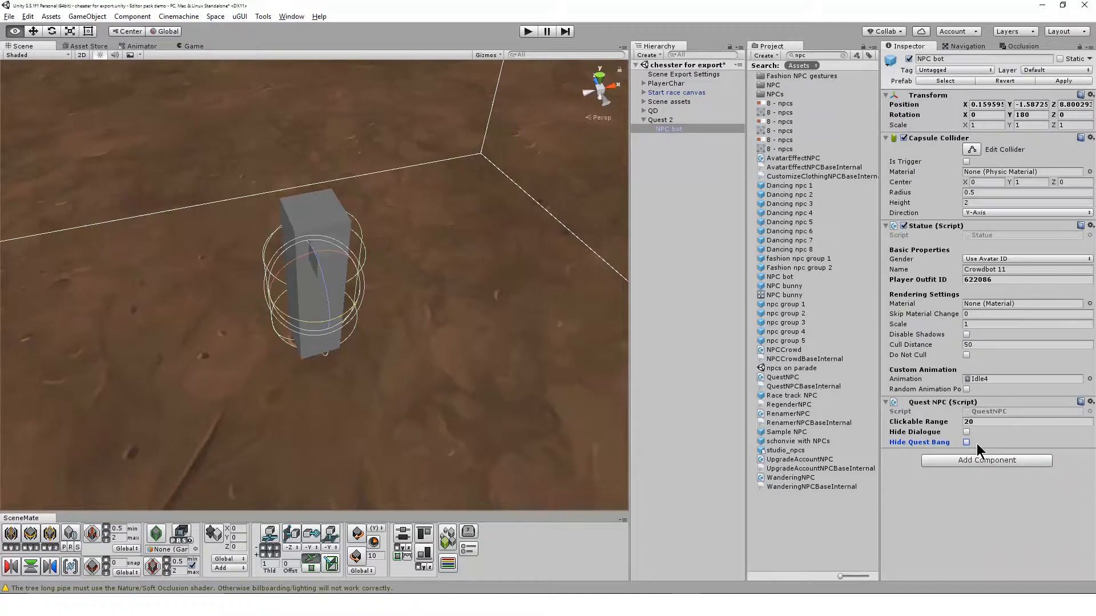
pyautogui.click(966, 443)
pyautogui.click(697, 127)
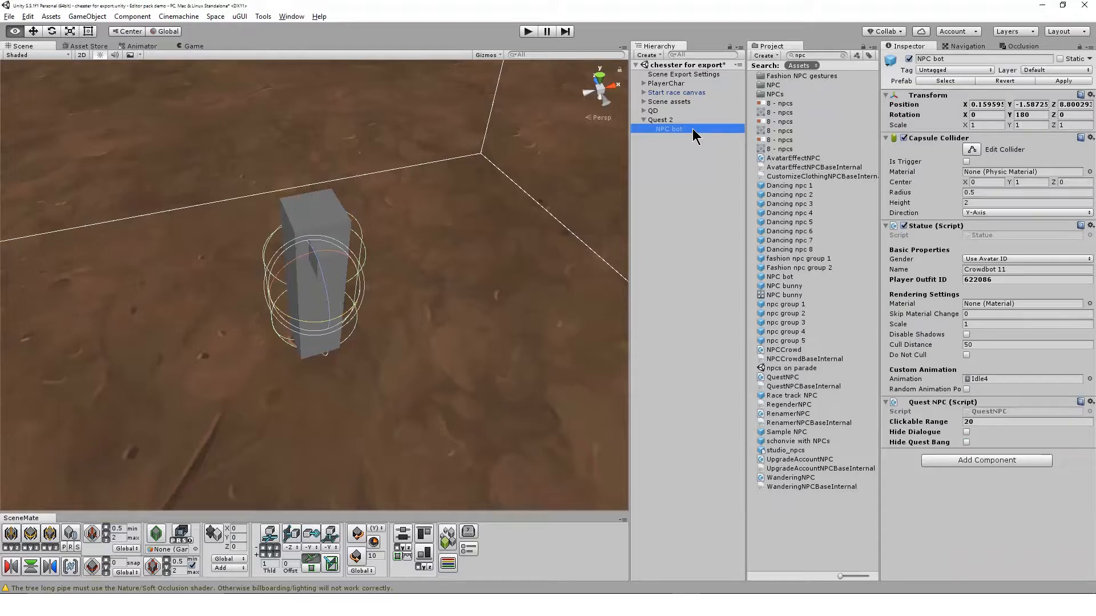
# Open Quest 2's canvas and narrow its window to uncover the scene hierarchy.
pyautogui.click(662, 120)
pyautogui.click(986, 298)
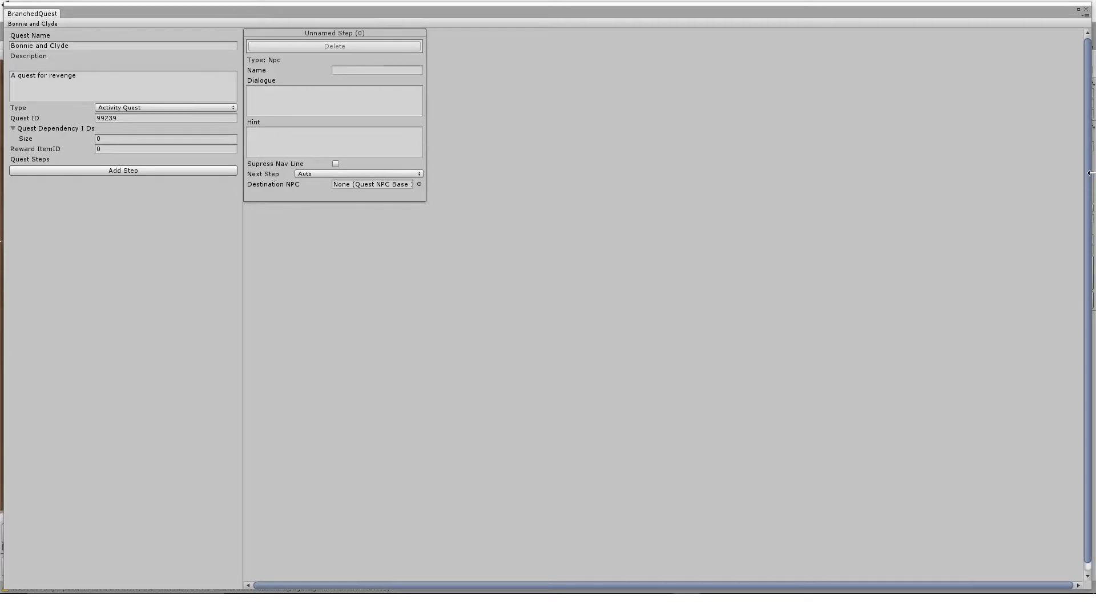
pyautogui.moveTo(1089, 175); pyautogui.dragTo(553, 184)
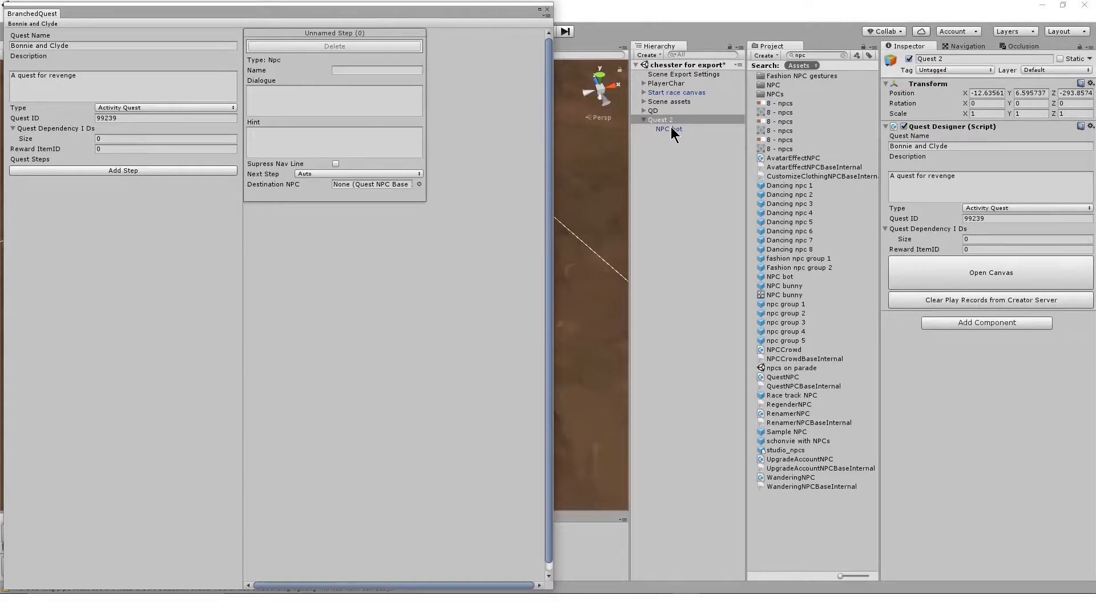
# Assign the NPC bot from the hierarchy as the first quest step's Destination NPC, and reset the field to None.
pyautogui.moveTo(700, 129); pyautogui.dragTo(354, 185)
pyautogui.click(419, 184)
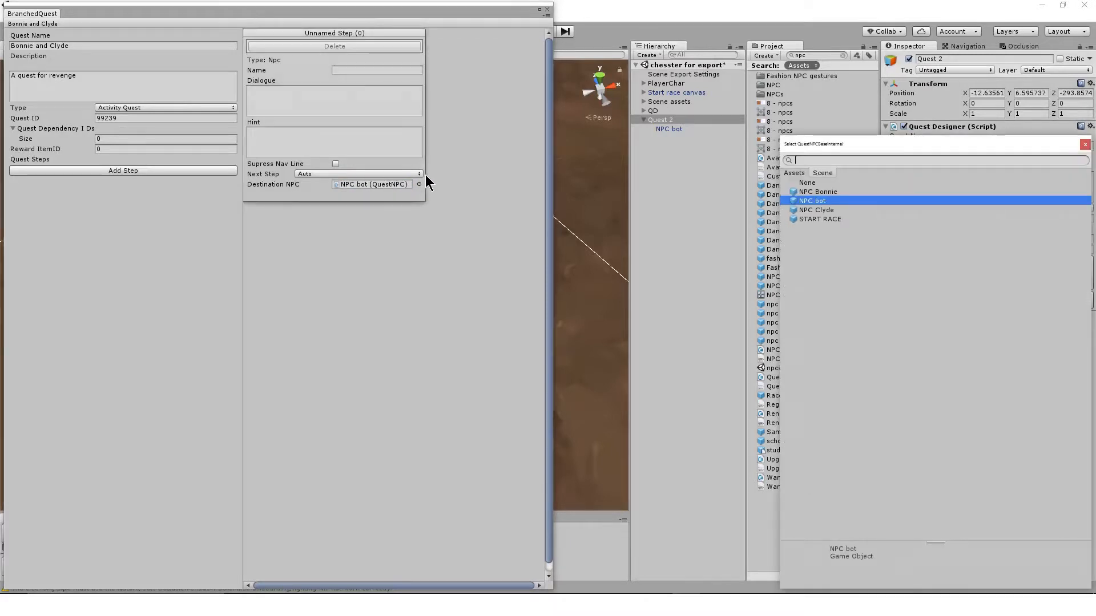
pyautogui.doubleClick(810, 182)
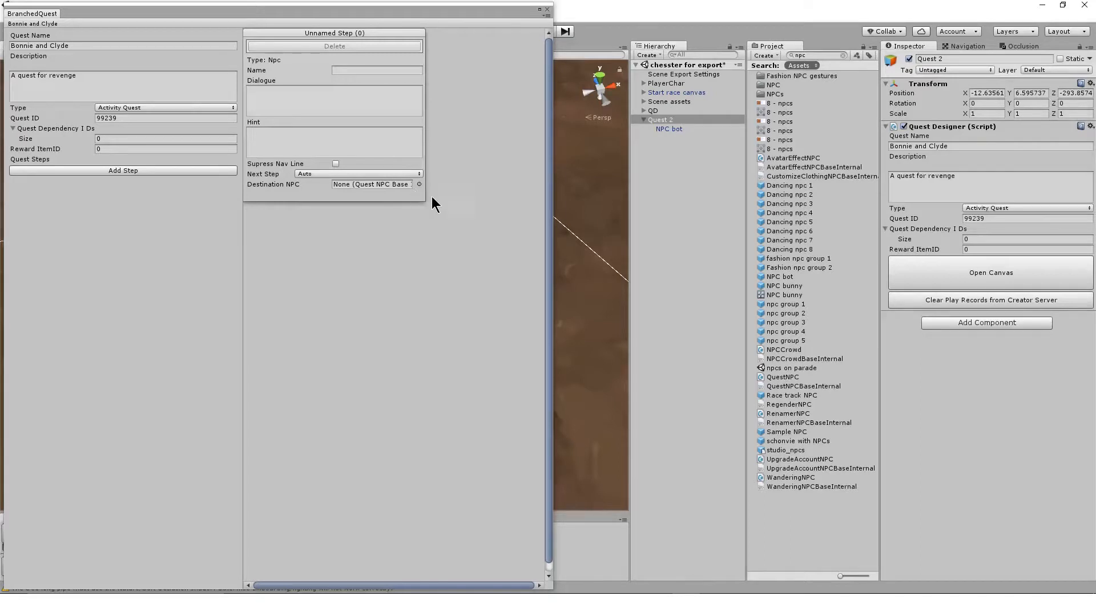
# Widen the canvas, choose NPC bot from the scene objects as the first step's Destination NPC, and close the canvas.
pyautogui.moveTo(553, 210); pyautogui.dragTo(1092, 239)
pyautogui.click(419, 185)
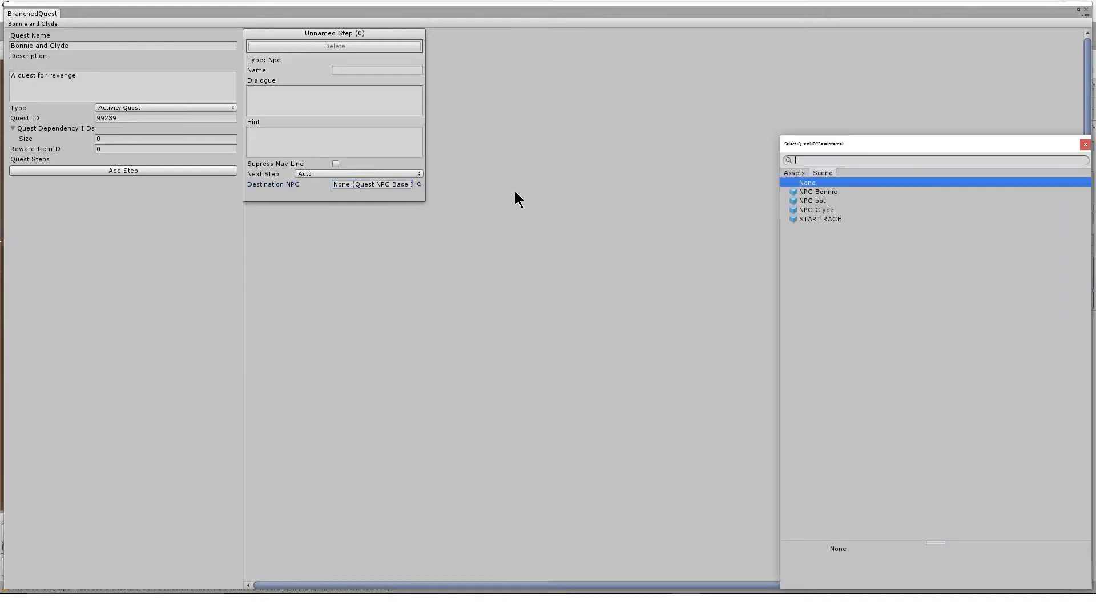
pyautogui.click(799, 174)
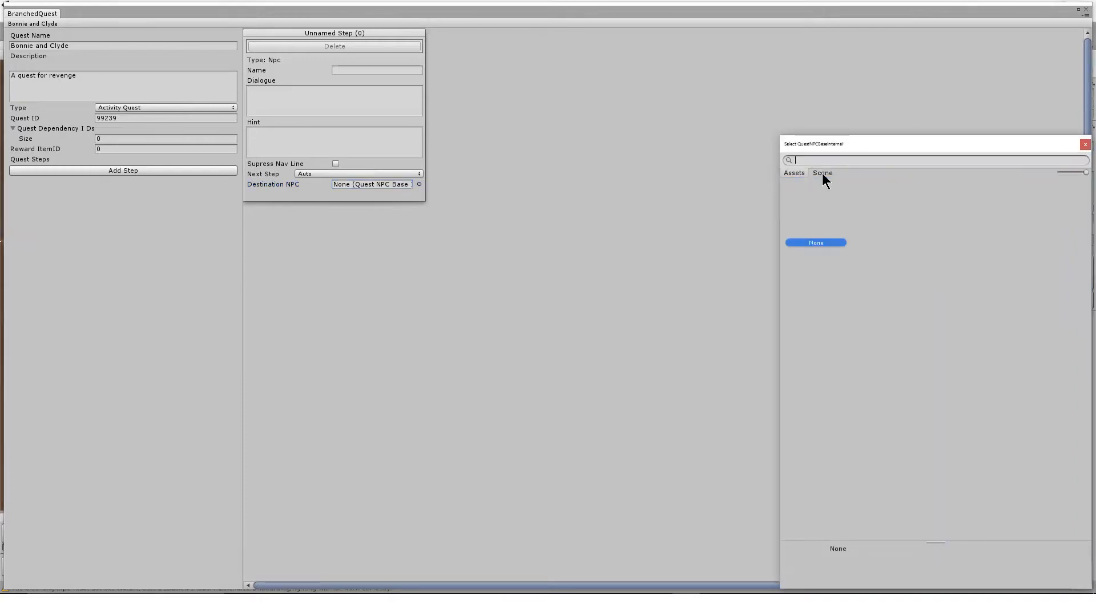
pyautogui.click(822, 174)
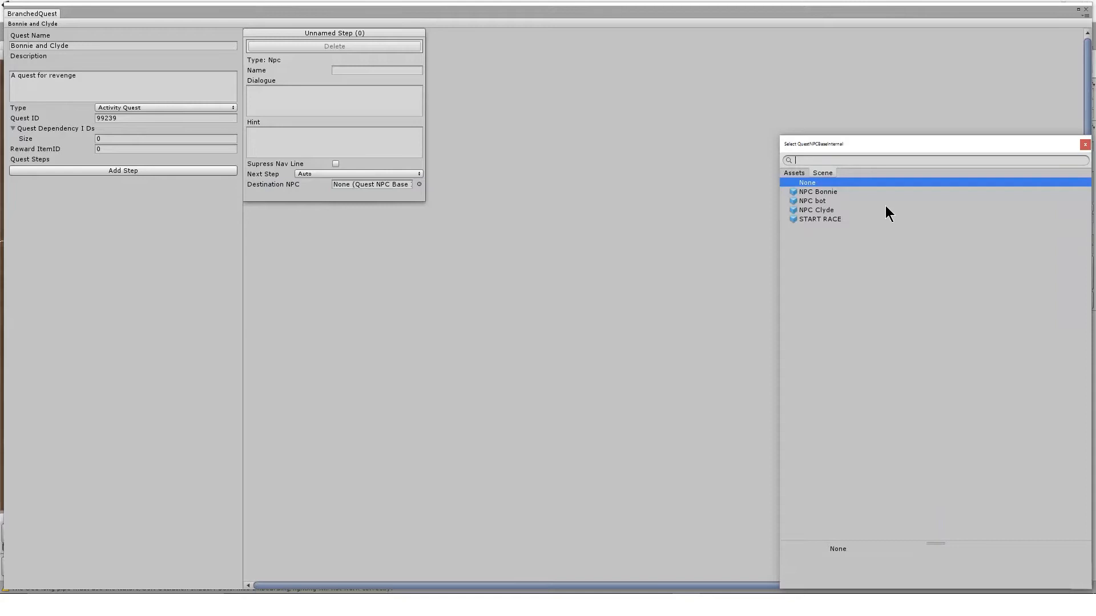
pyautogui.doubleClick(811, 201)
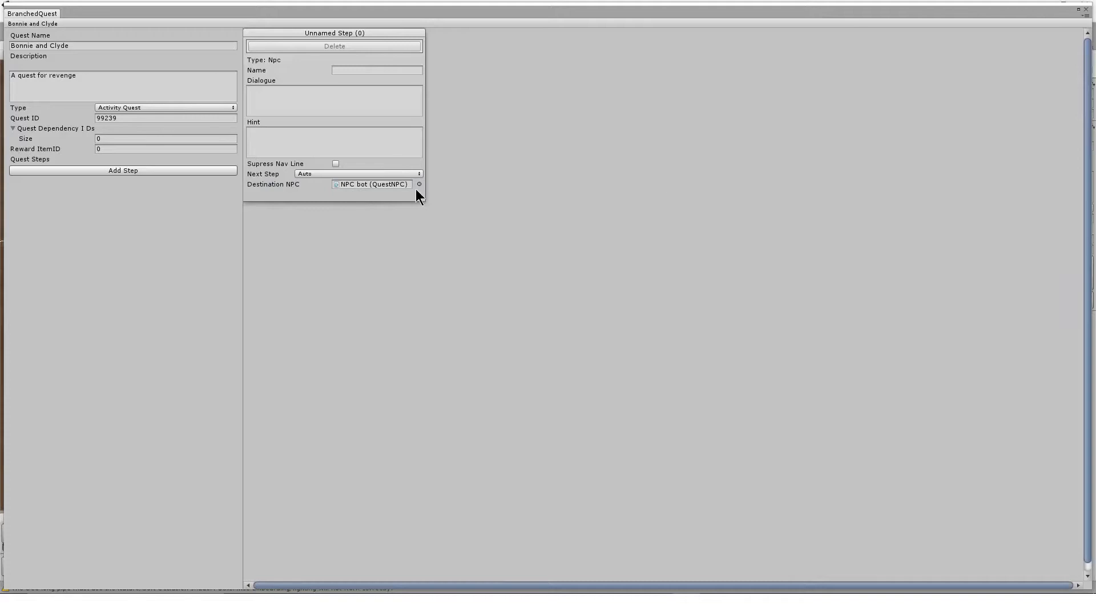
pyautogui.moveTo(1042, 13)
pyautogui.mouseDown()
pyautogui.moveTo(560, 36)
pyautogui.moveTo(0, 23)
pyautogui.moveTo(761, 41)
pyautogui.moveTo(806, 63)
pyautogui.moveTo(803, 237)
pyautogui.moveTo(1065, 249)
pyautogui.moveTo(1090, 89)
pyautogui.moveTo(1049, 9)
pyautogui.mouseUp()
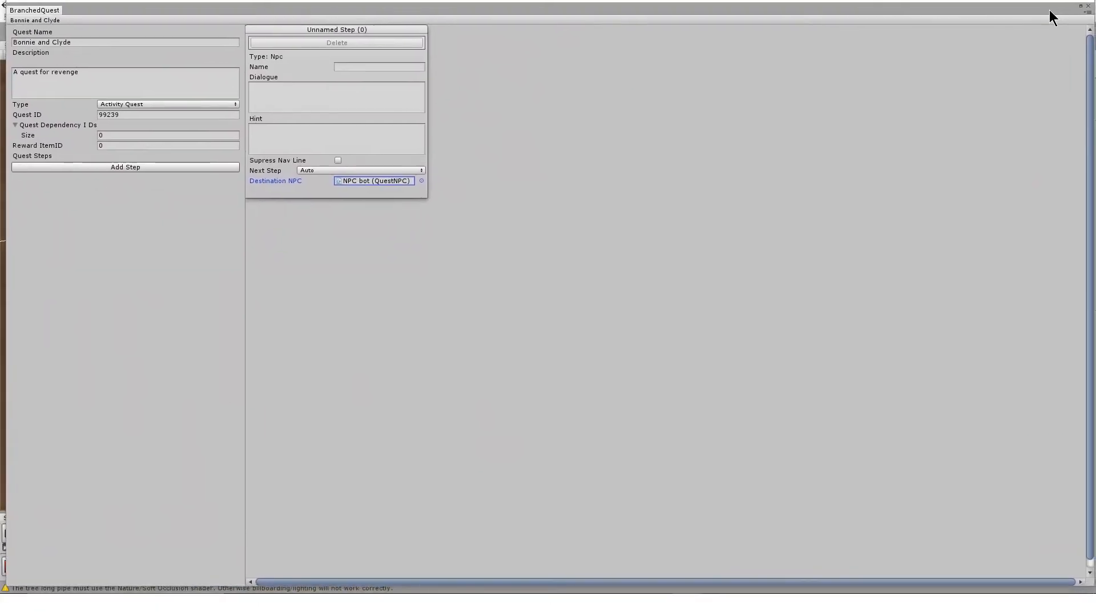
pyautogui.click(421, 181)
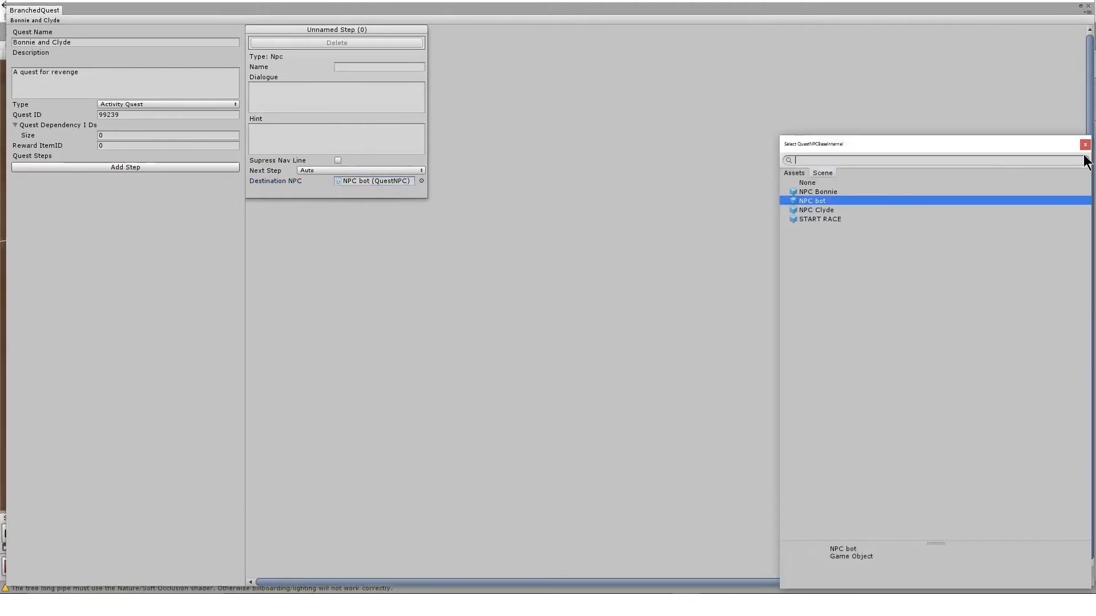
pyautogui.click(1085, 145)
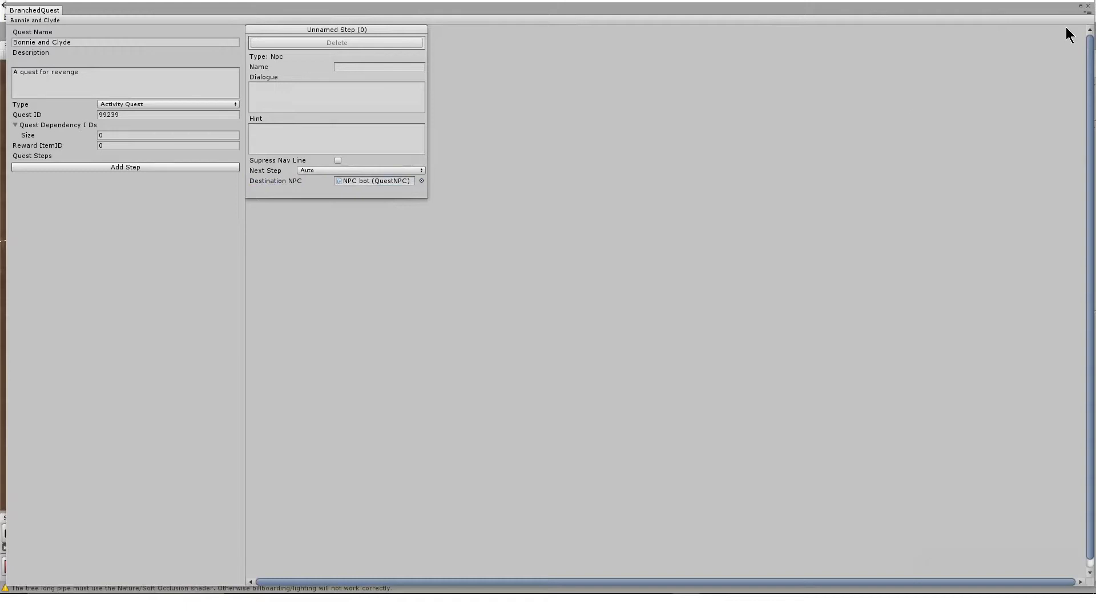
pyautogui.click(1088, 6)
# Play-test the scene by interacting with the suited NPC, dismiss the quest completion notice, and stop playing.
pyautogui.click(528, 31)
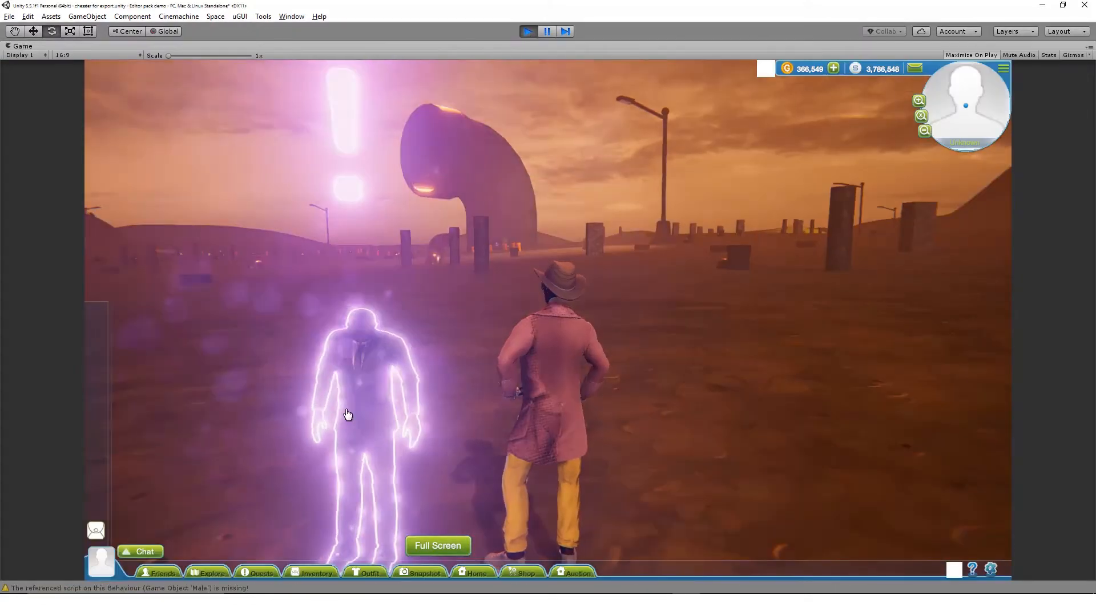
pyautogui.click(345, 411)
pyautogui.click(478, 476)
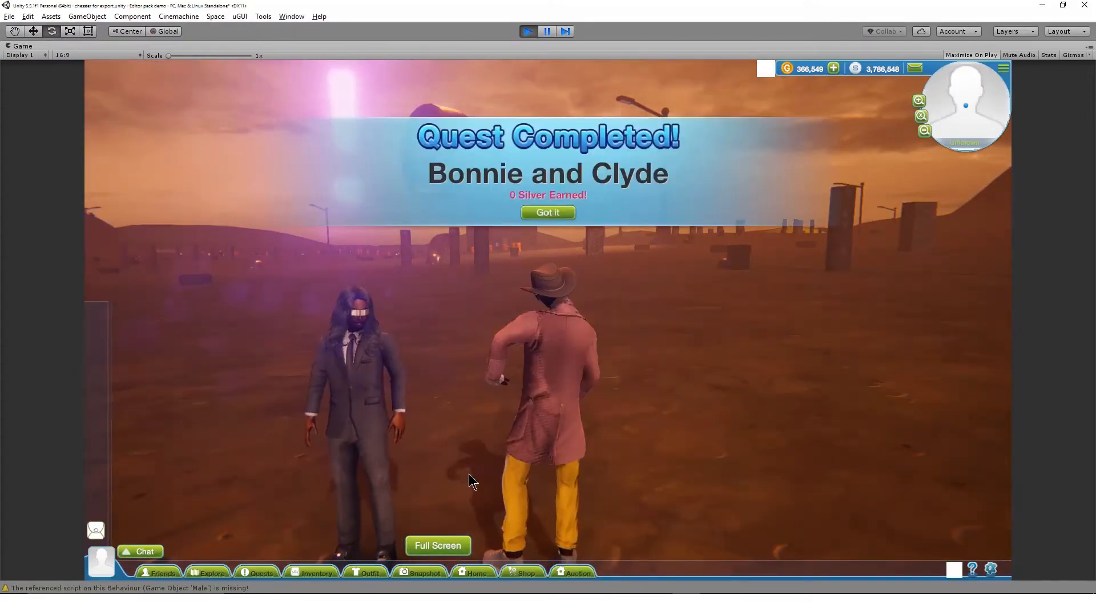
pyautogui.click(553, 213)
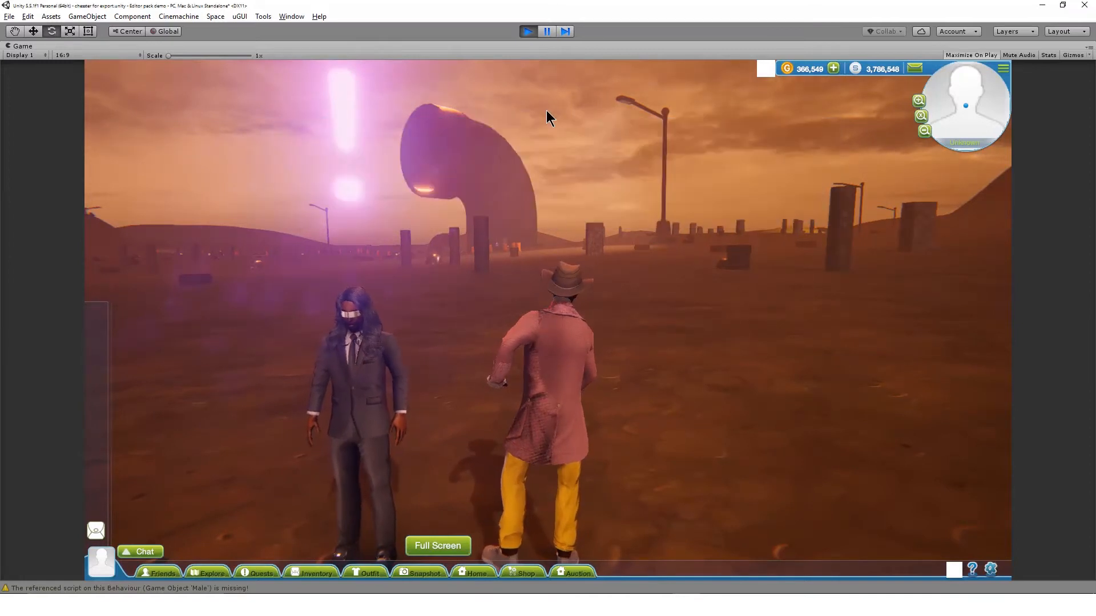
pyautogui.click(529, 33)
# Add a second step to Quest 2's canvas, place it beside the first, and set its type to Conversation.
pyautogui.click(912, 271)
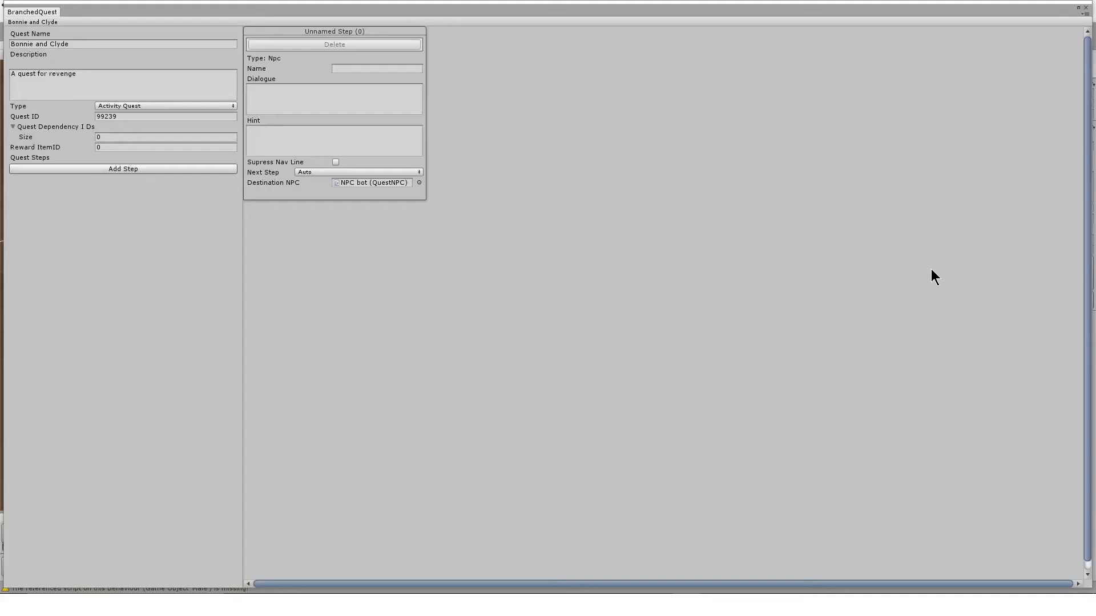
pyautogui.click(203, 170)
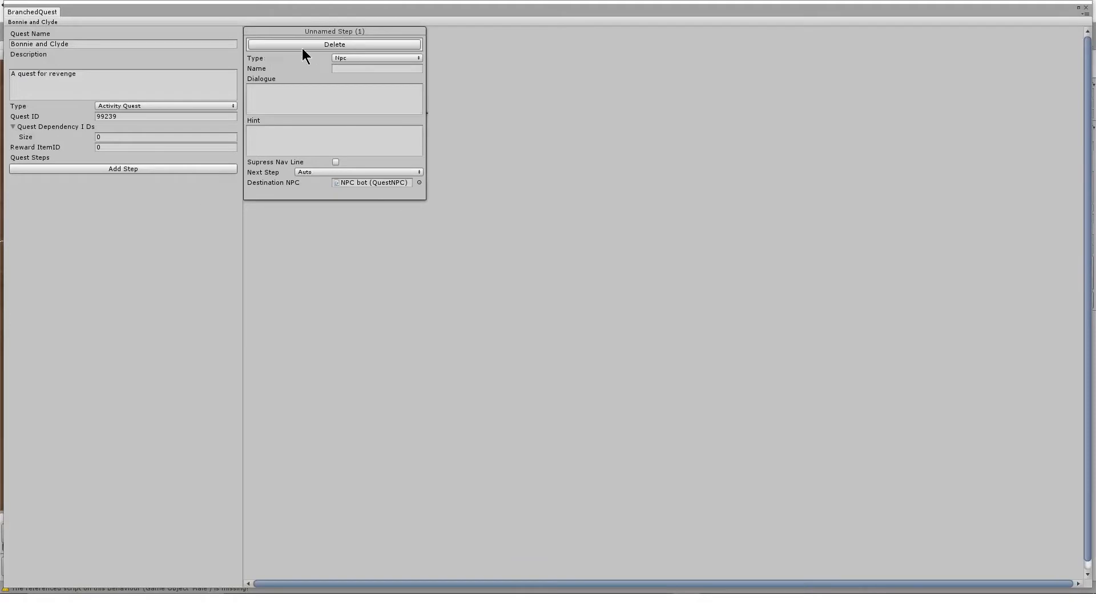
pyautogui.moveTo(317, 29); pyautogui.dragTo(522, 50)
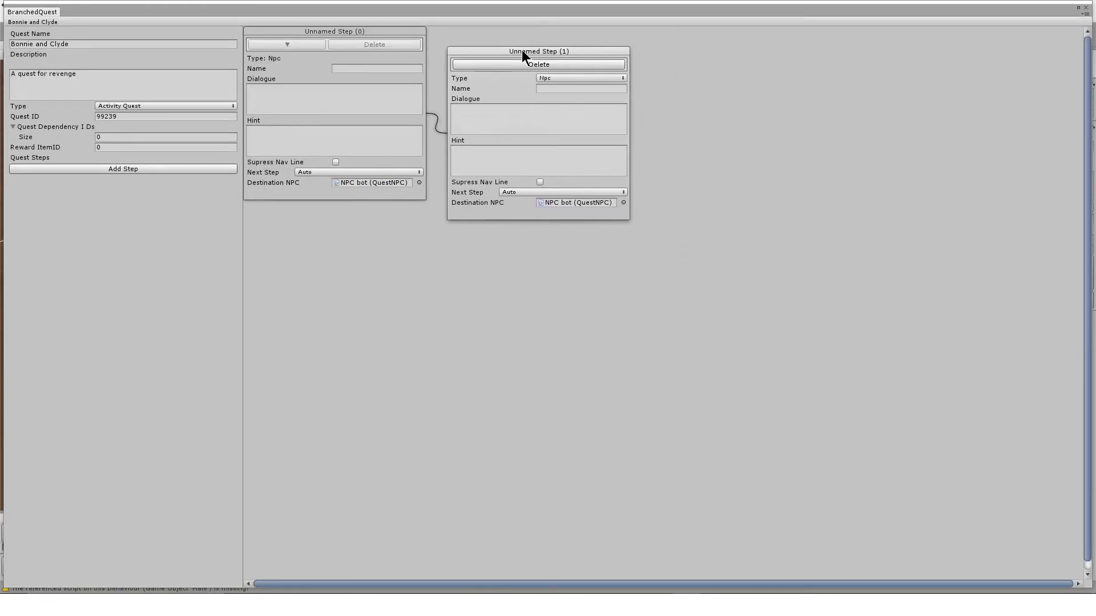
pyautogui.click(556, 78)
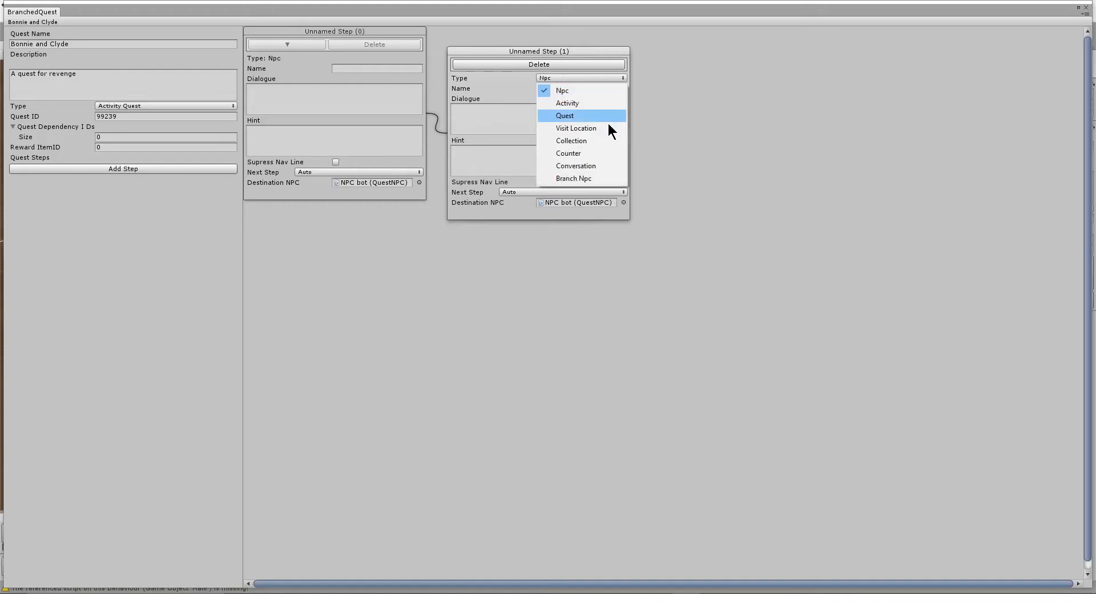
pyautogui.click(603, 169)
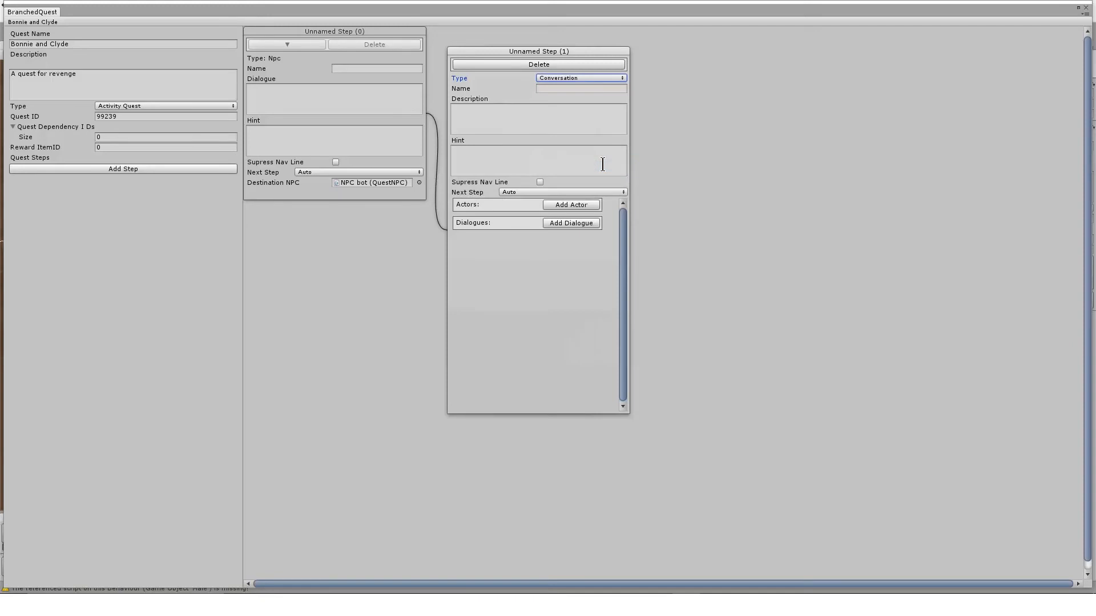